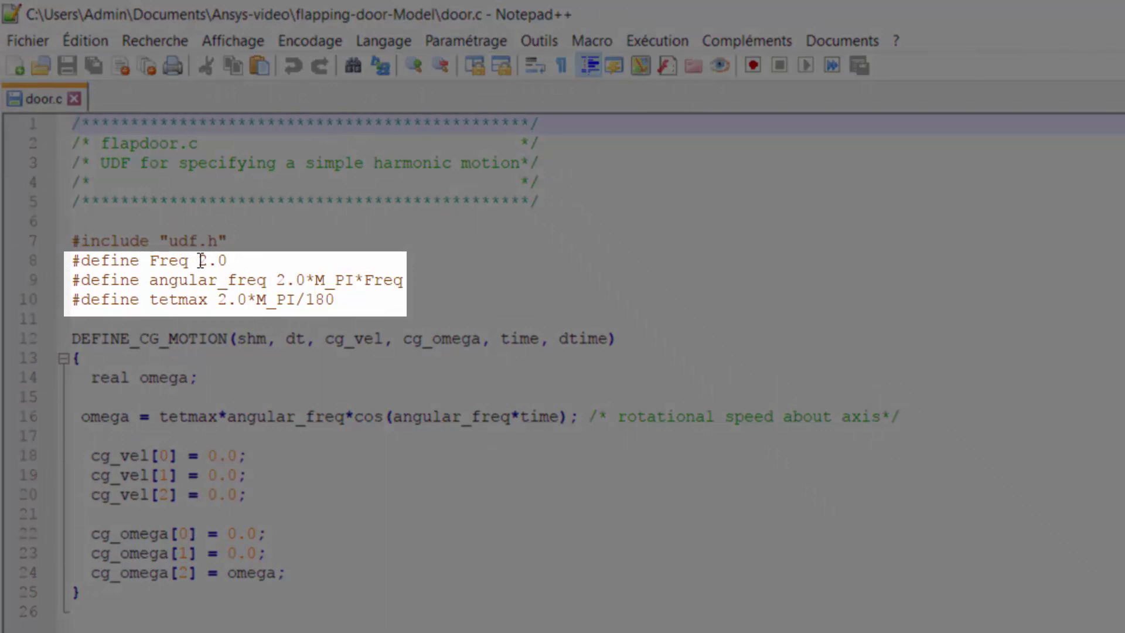
# - Highlight the Freq value 2.0 on line 8 of door.c, then deselect it
pyautogui.moveTo(198, 260); pyautogui.dragTo(229, 261)
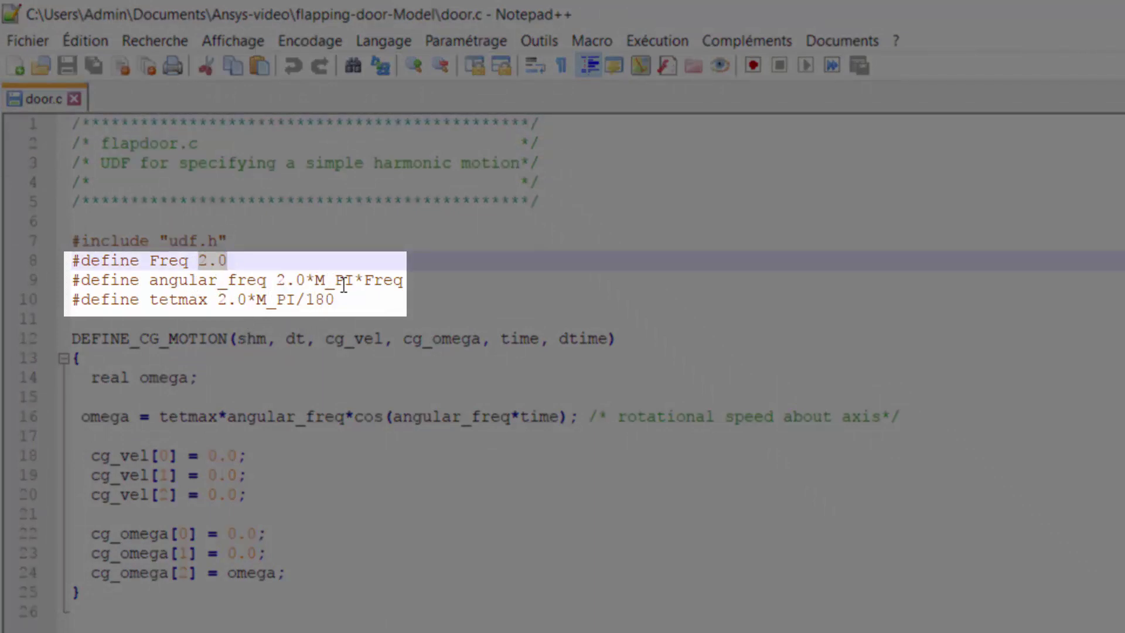
pyautogui.click(403, 281)
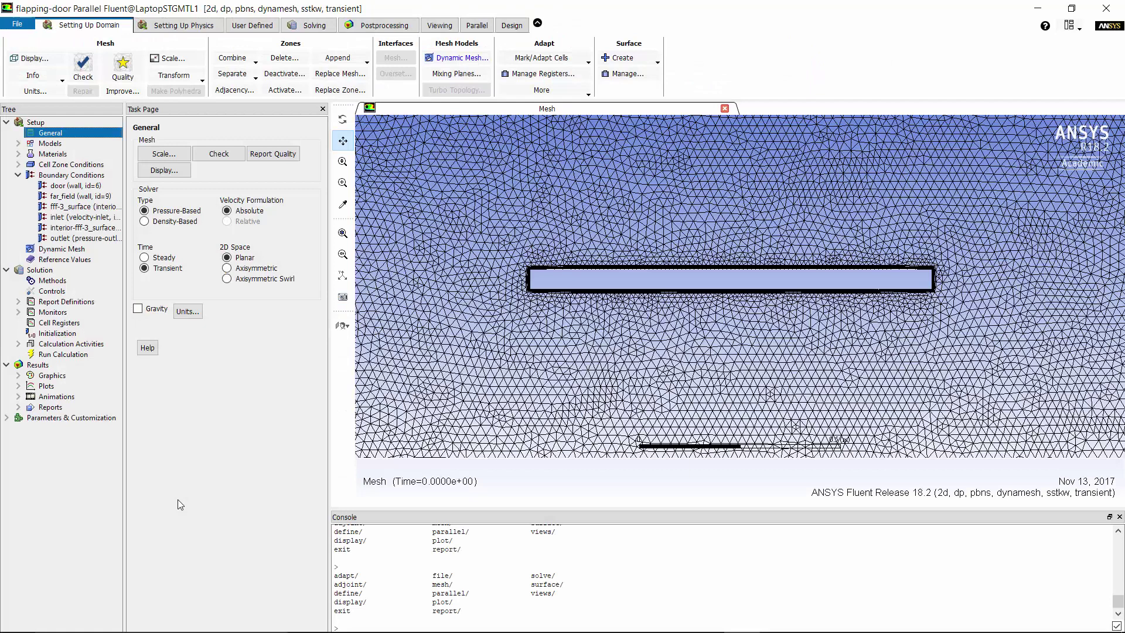
# - Add door.c as the source file in the Compiled UDFs dialog
pyautogui.click(253, 25)
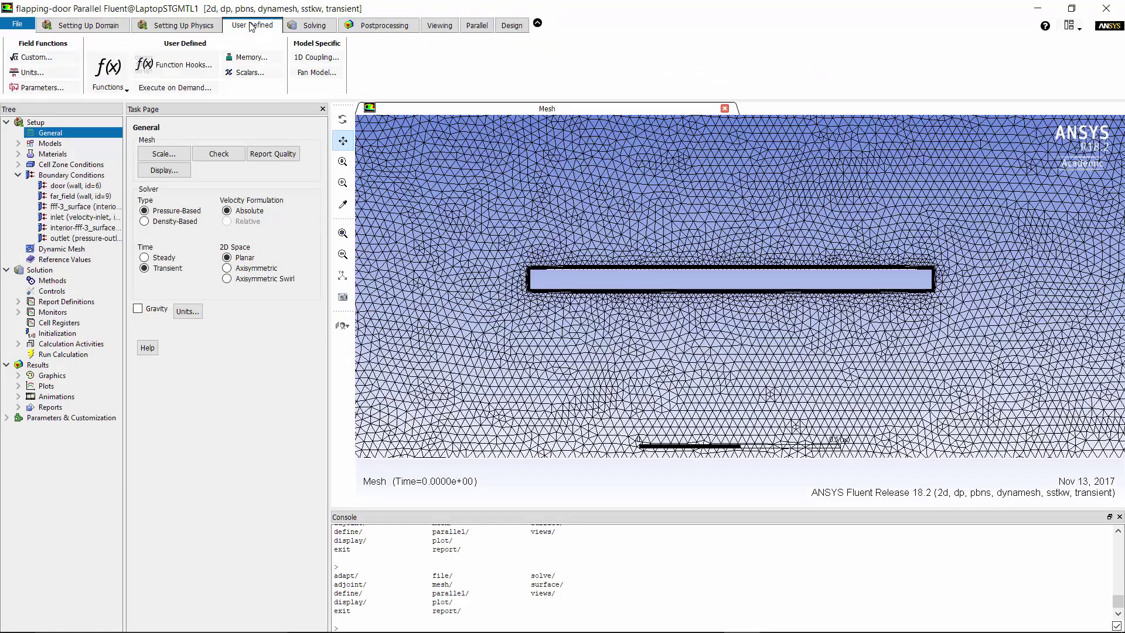
pyautogui.click(109, 77)
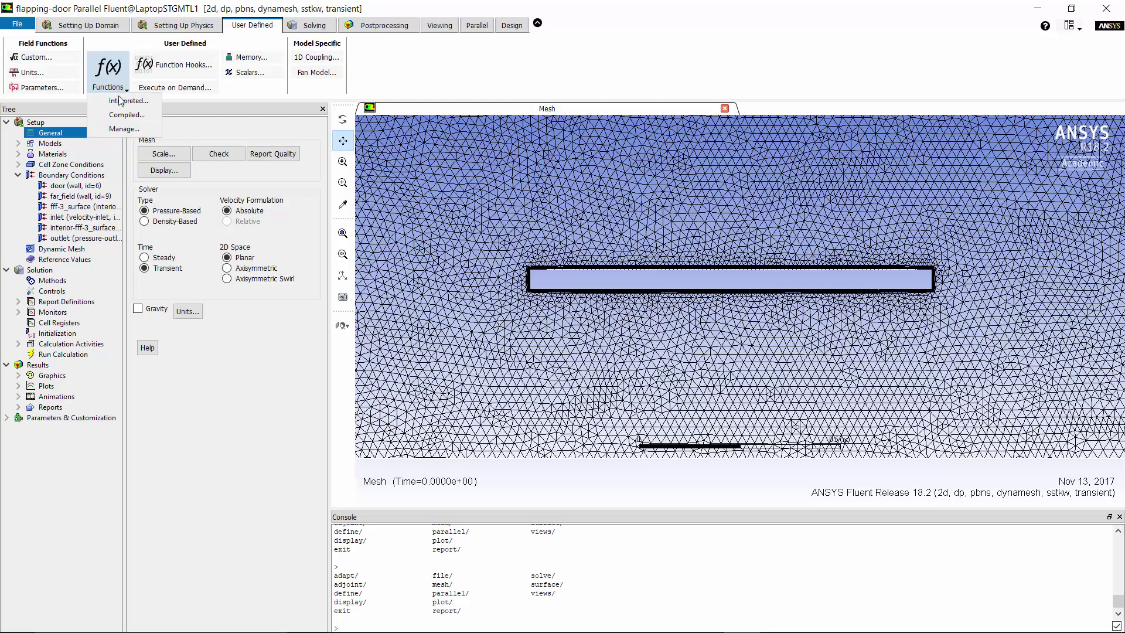
pyautogui.click(123, 113)
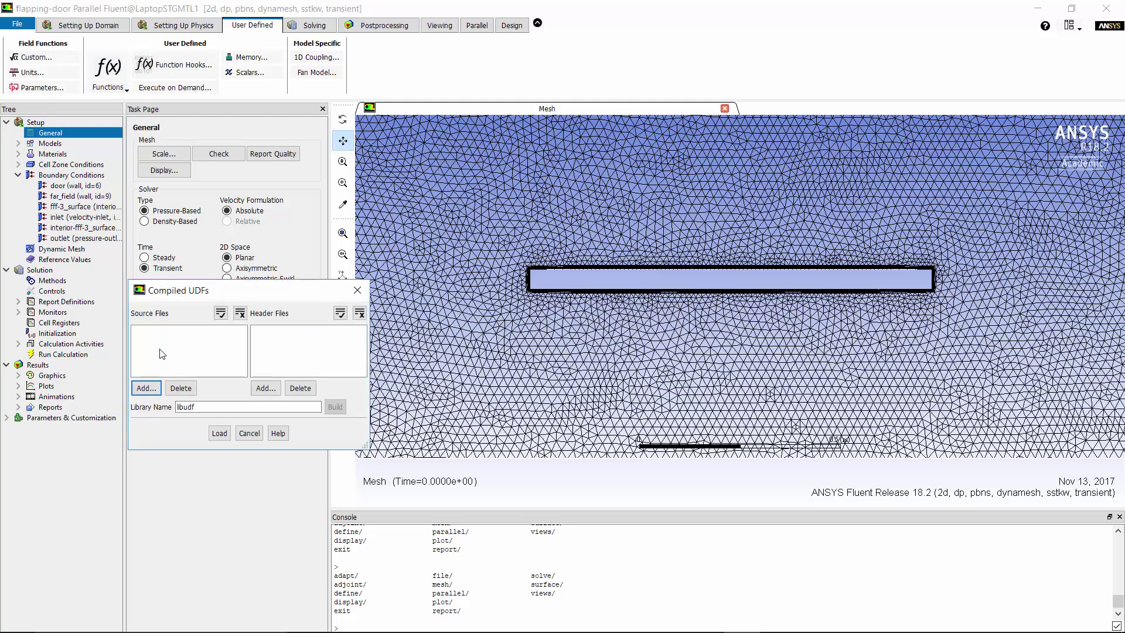
pyautogui.click(148, 388)
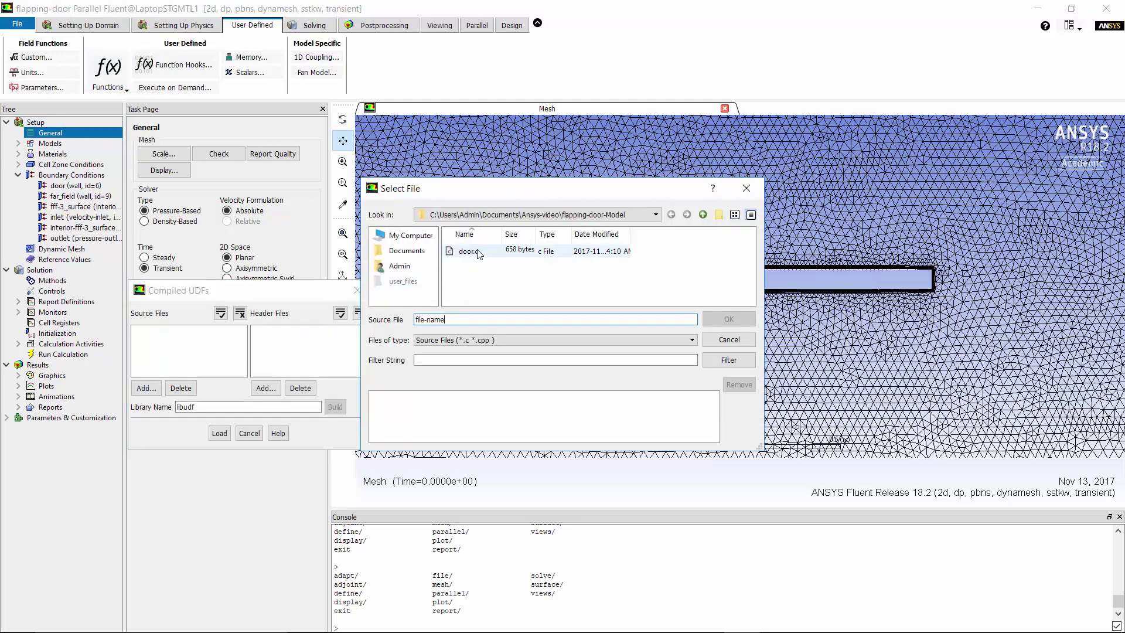
pyautogui.click(475, 252)
pyautogui.click(729, 320)
# - Build the libudf library from door.c and load it into the case
pyautogui.click(334, 406)
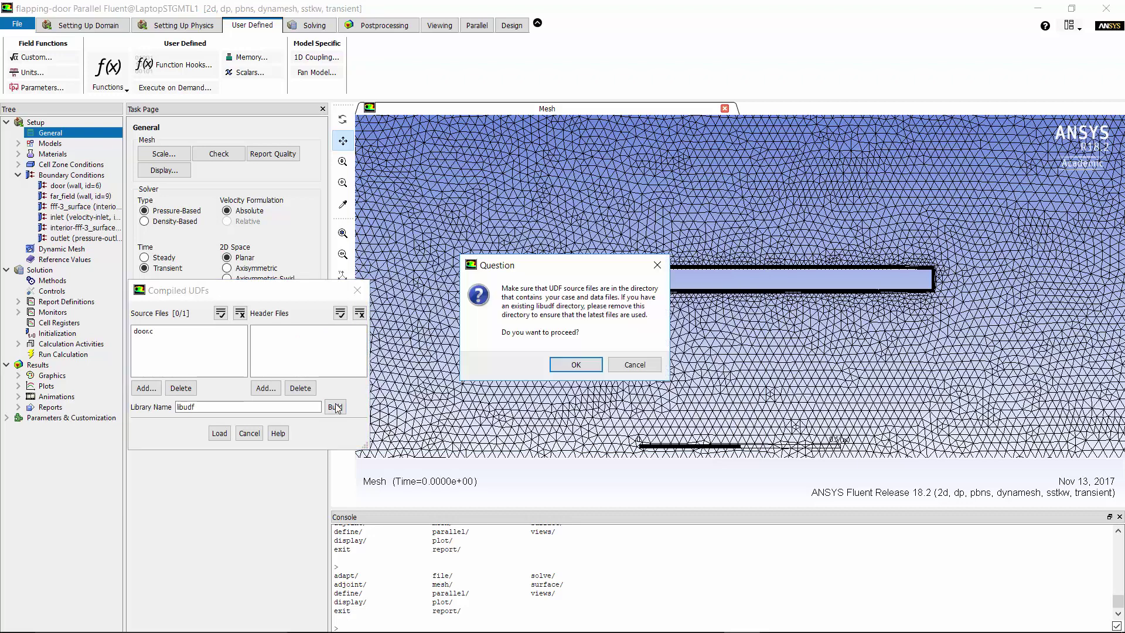
pyautogui.click(568, 366)
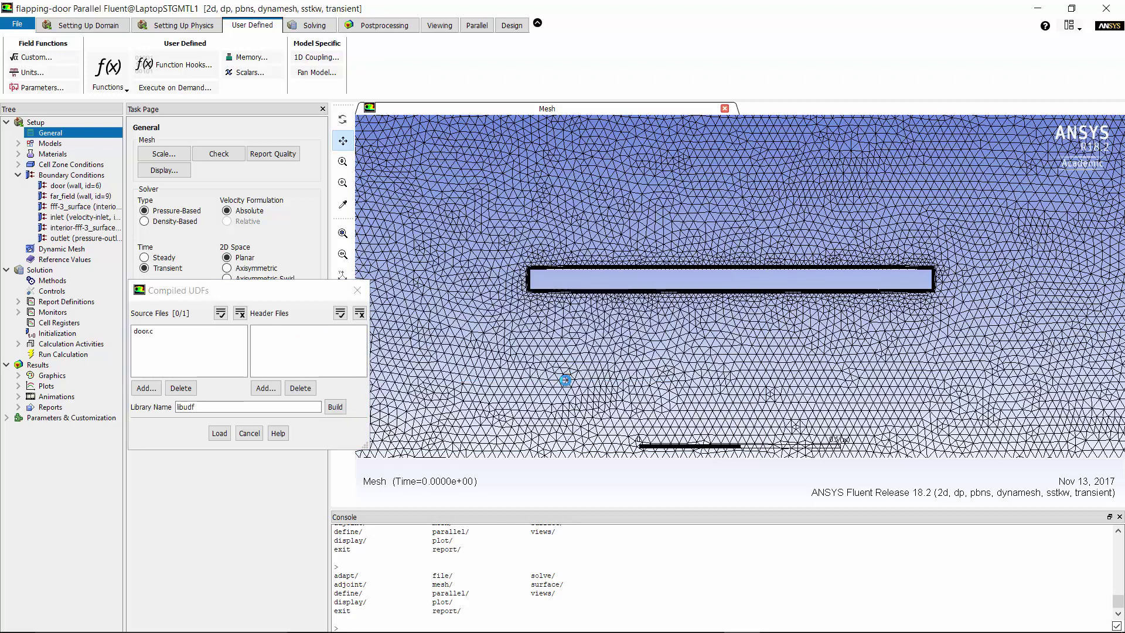
pyautogui.click(219, 433)
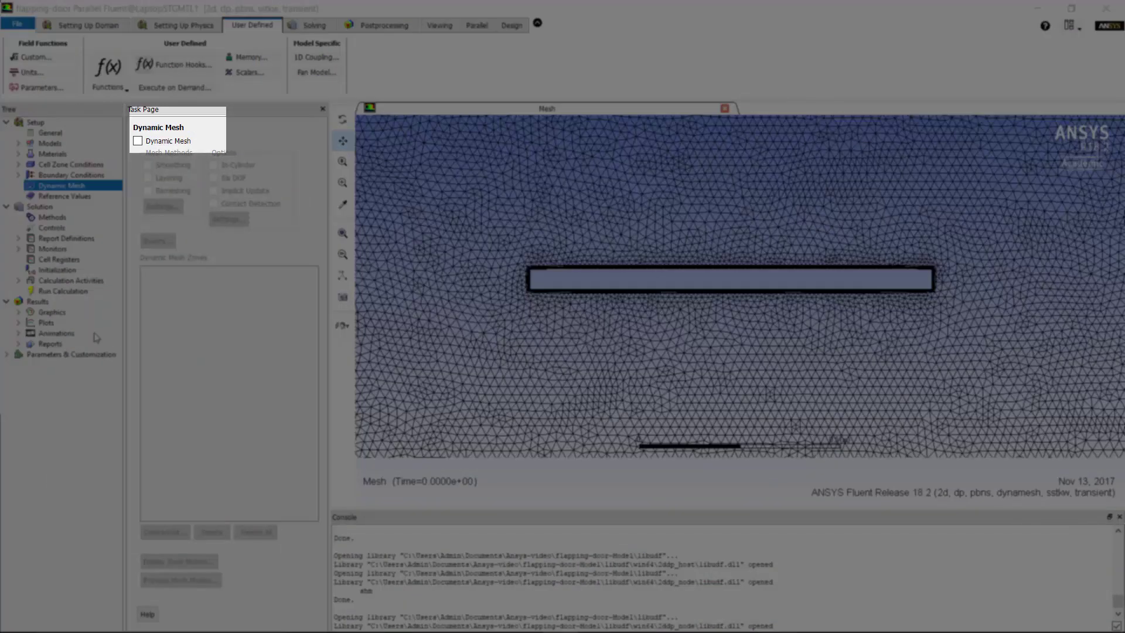
# - Enable Dynamic Mesh, Smoothing and Remeshing, then start creating a new dynamic mesh zone
pyautogui.click(152, 139)
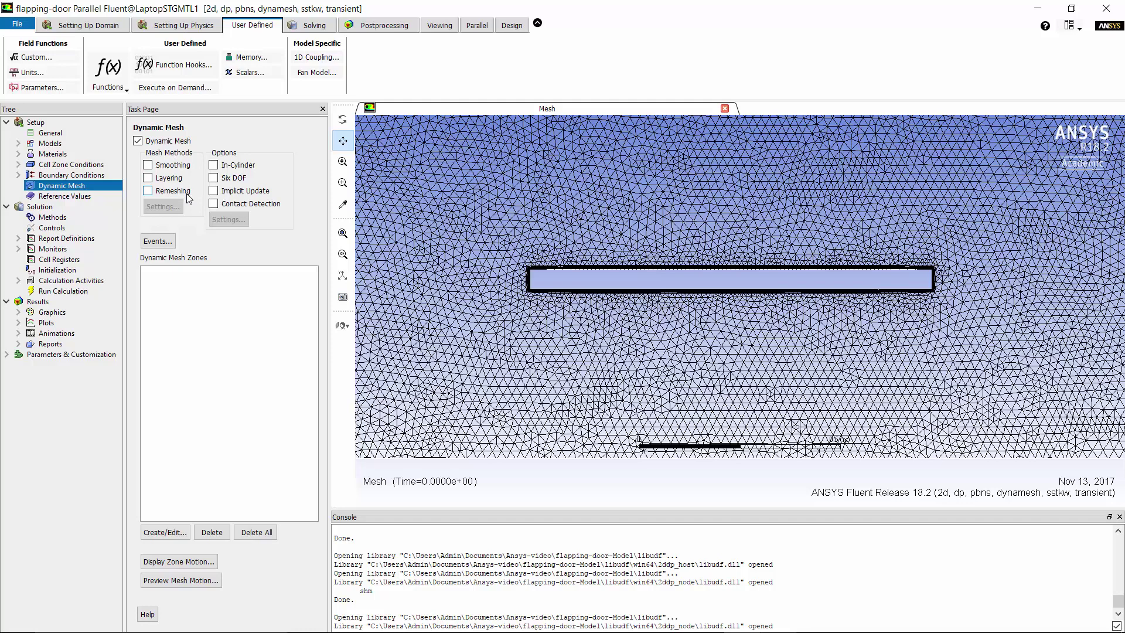
pyautogui.click(148, 165)
pyautogui.click(148, 190)
pyautogui.click(149, 534)
# - Switch mesh smoothing to the Diffusion method with a diffusion parameter of 1
pyautogui.click(169, 213)
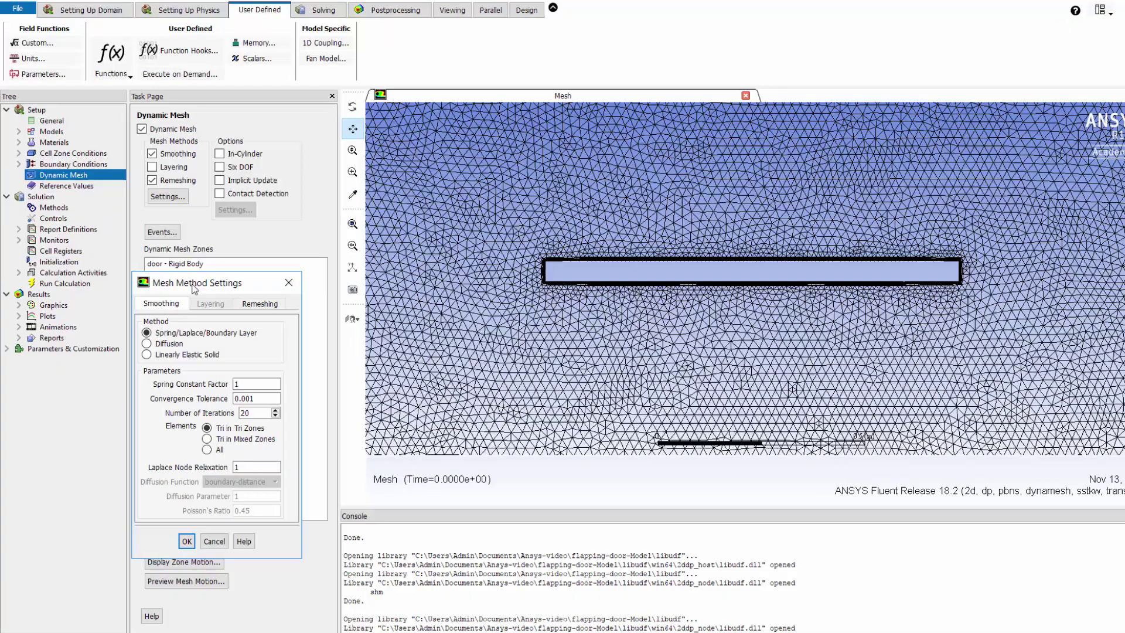
pyautogui.click(267, 172)
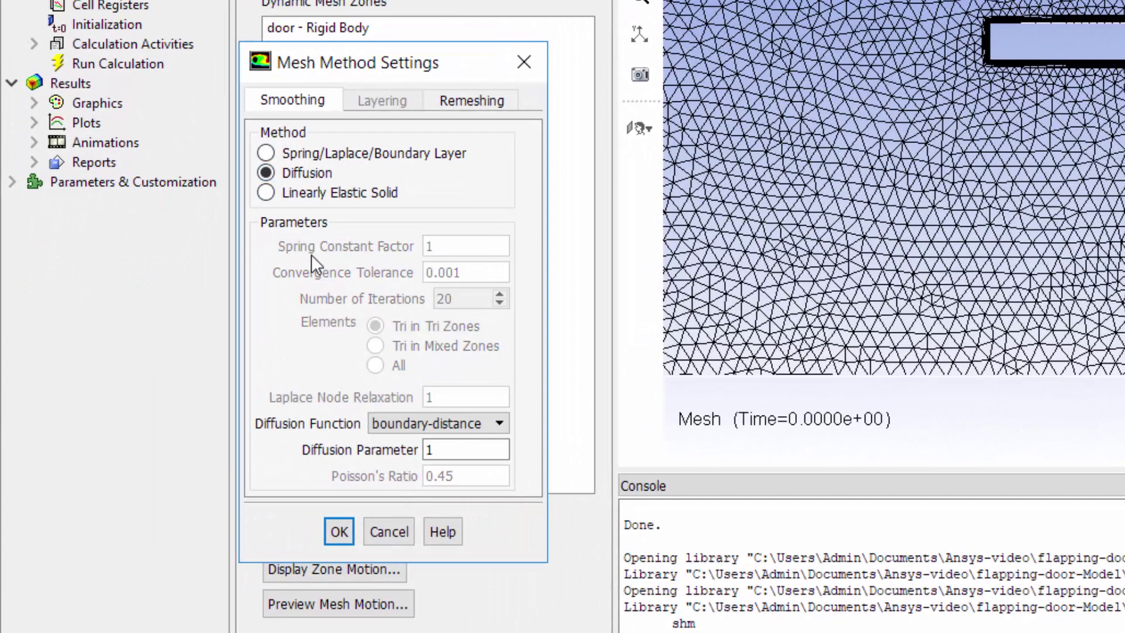
pyautogui.click(492, 451)
pyautogui.press('BackSpace')
pyautogui.write('0')
pyautogui.press('BackSpace')
pyautogui.write('2')
pyautogui.press('BackSpace')
pyautogui.write('1')
pyautogui.press('Tab')
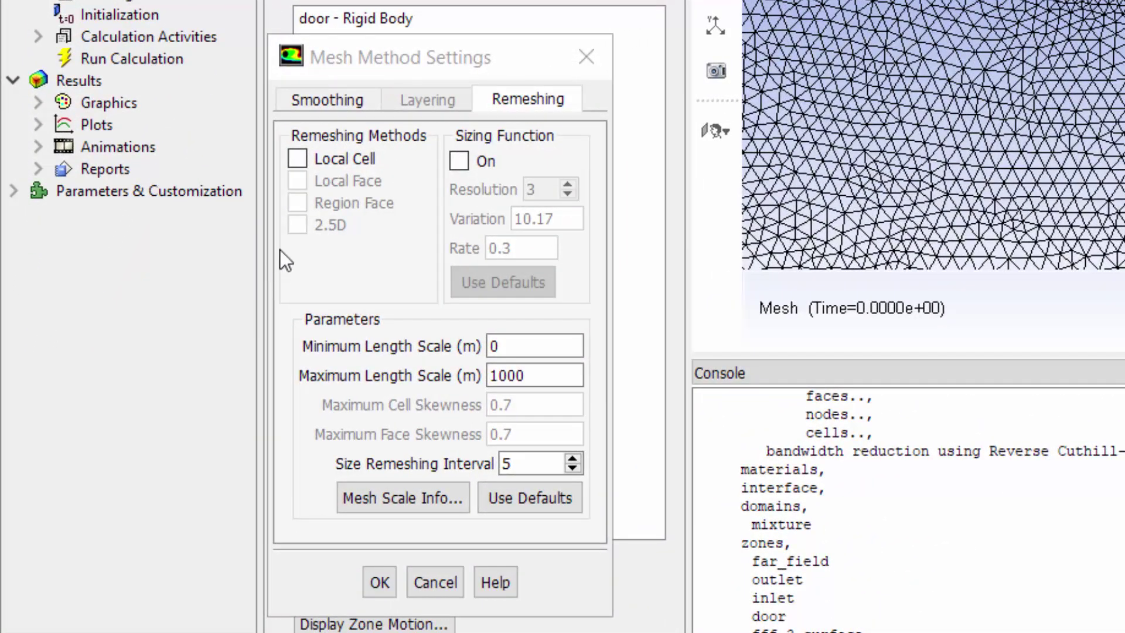
# - Enable Local Cell remeshing and check the mesh's length scales and skewness
pyautogui.click(316, 160)
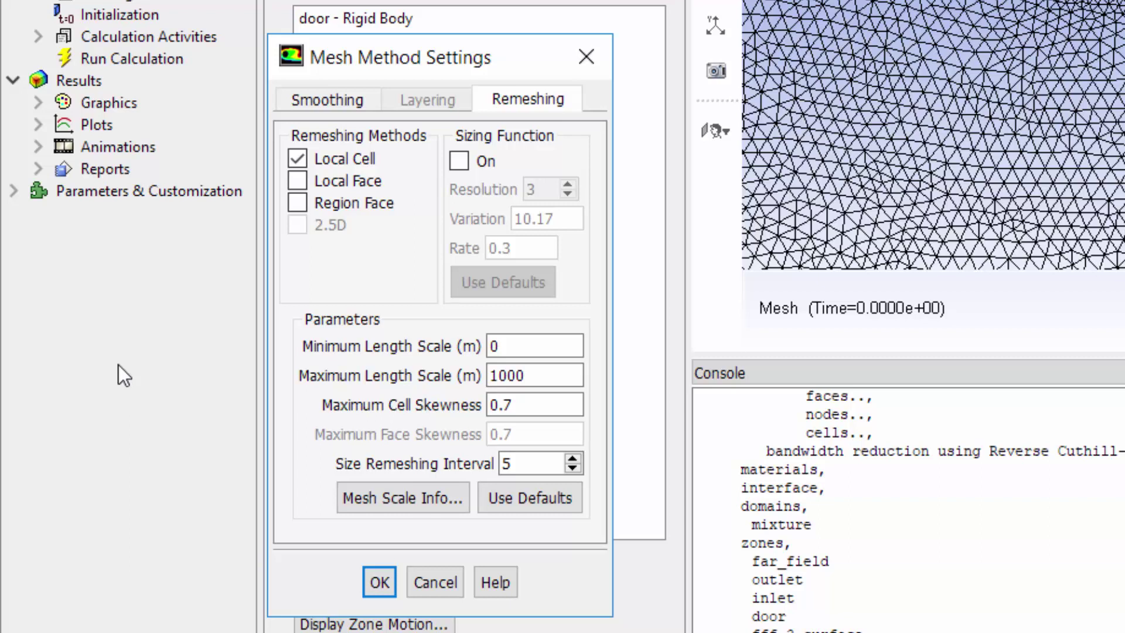
pyautogui.click(360, 502)
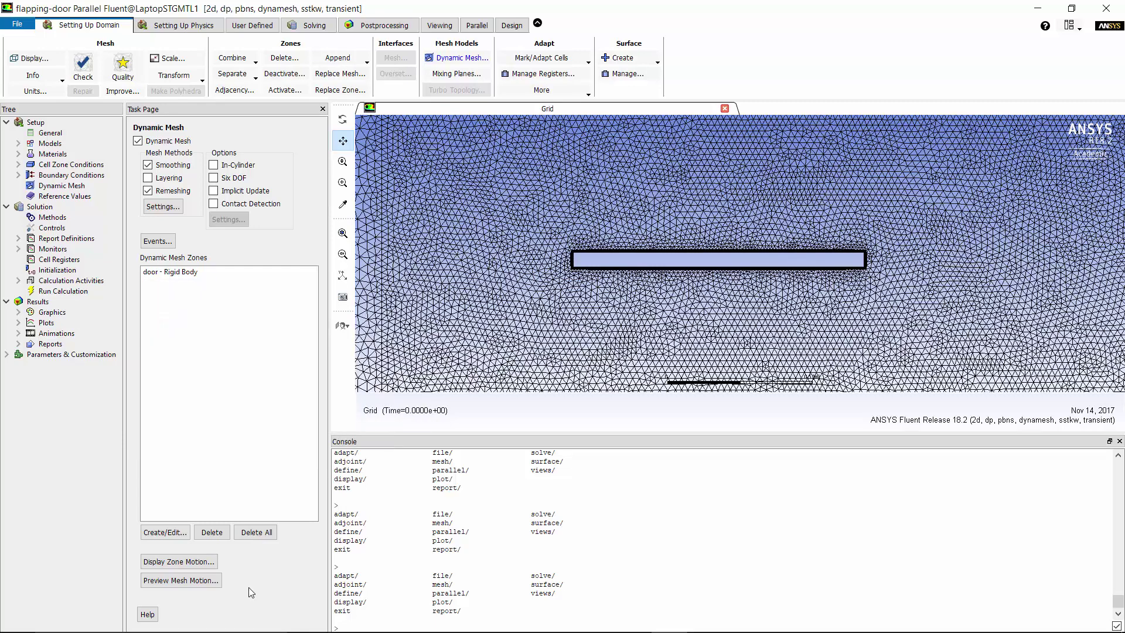
# - Preview the door mesh motion with a 0.0005 s time step over 100 steps
pyautogui.click(187, 583)
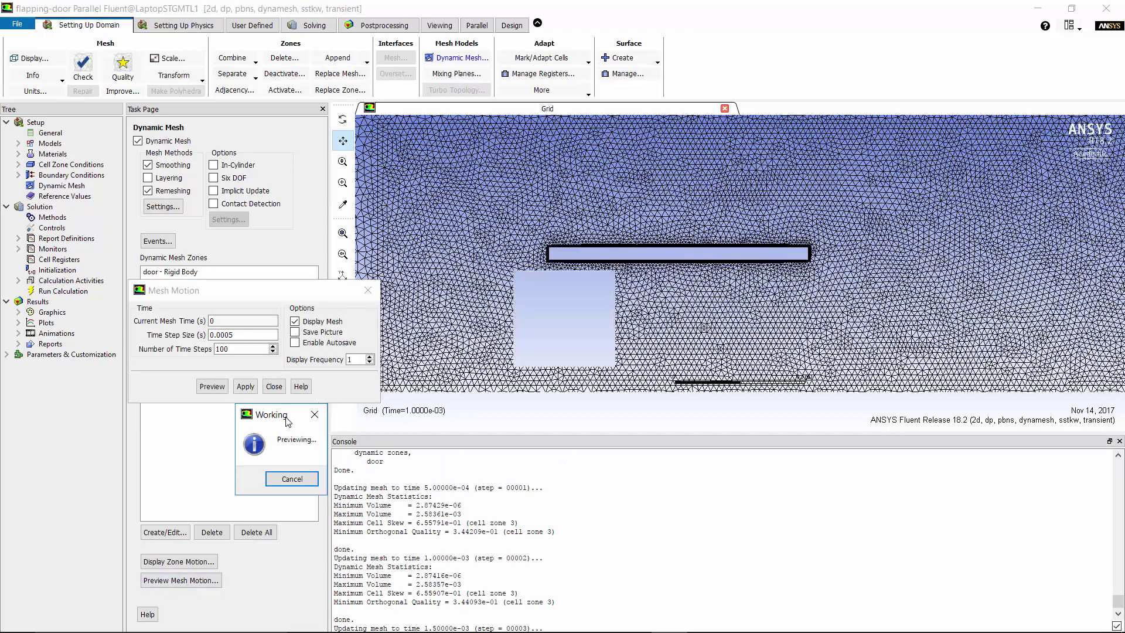